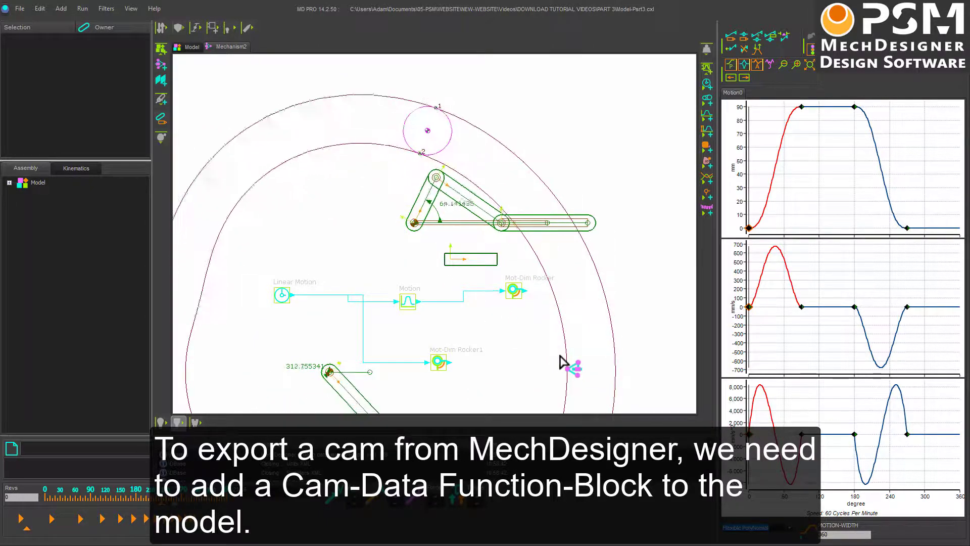
Expand the Assembly tree, stop the animation and place a Cam-Data block (Cam Data3)
left_click(197, 57)
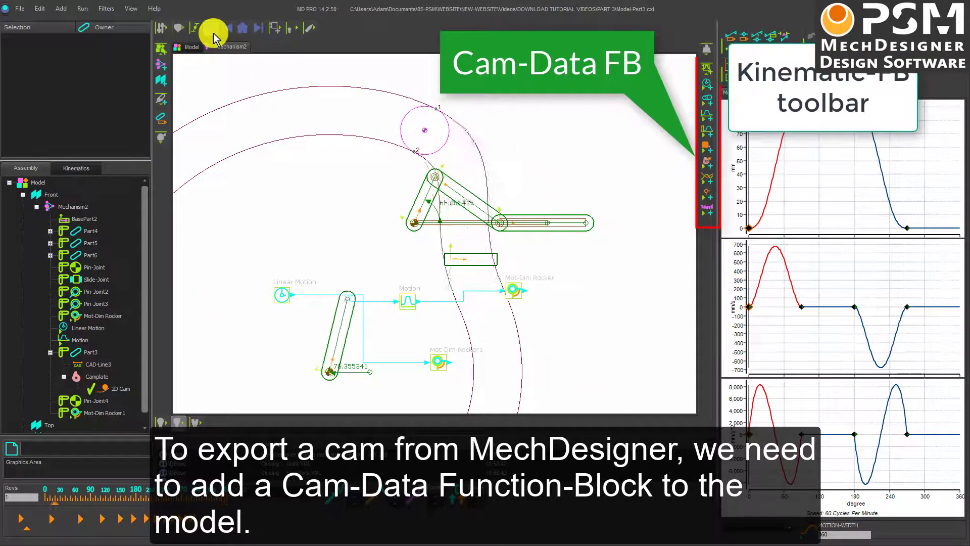
left_click(213, 29)
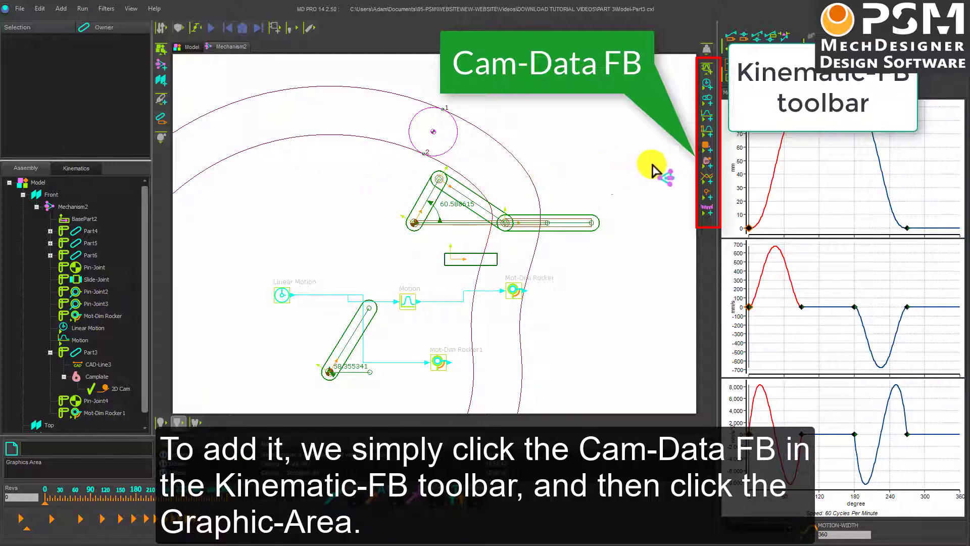
left_click(703, 166)
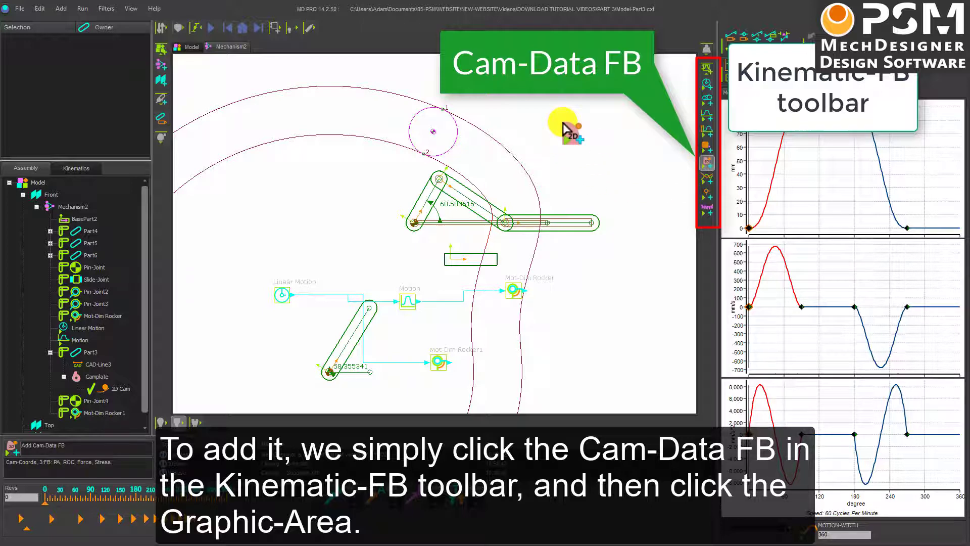
left_click(573, 151)
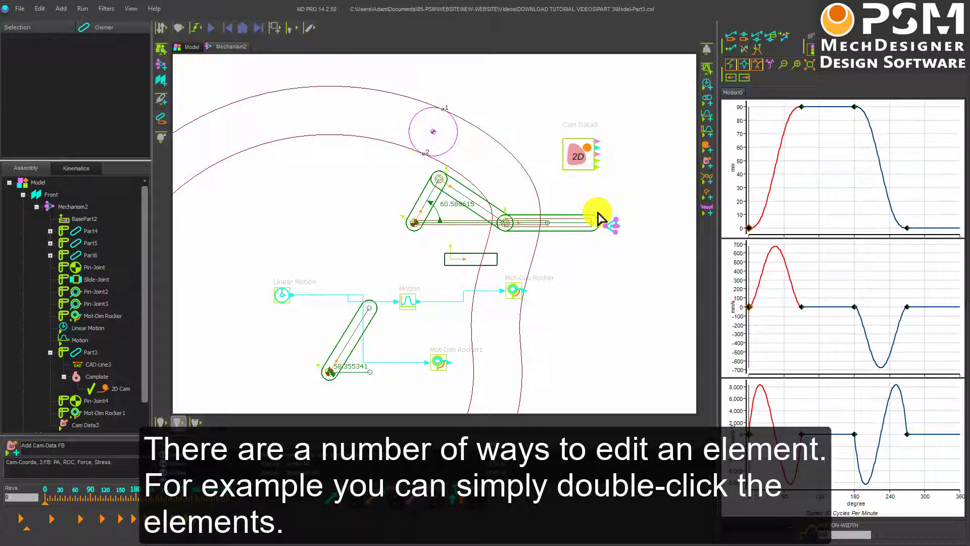
Select Cam Data3 and open its Cam Coordinates: 2D Cam dialog with Edit Element
left_click(575, 167)
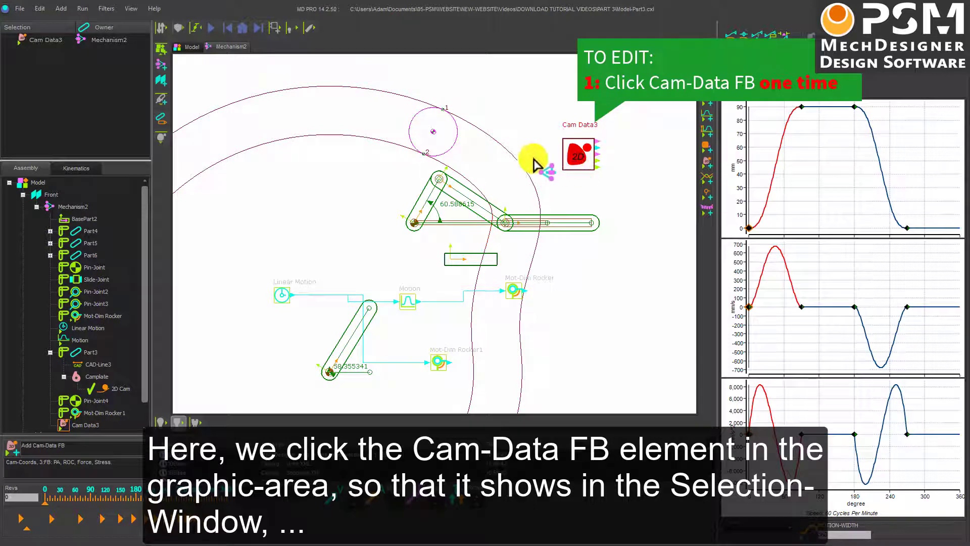
left_click(38, 41)
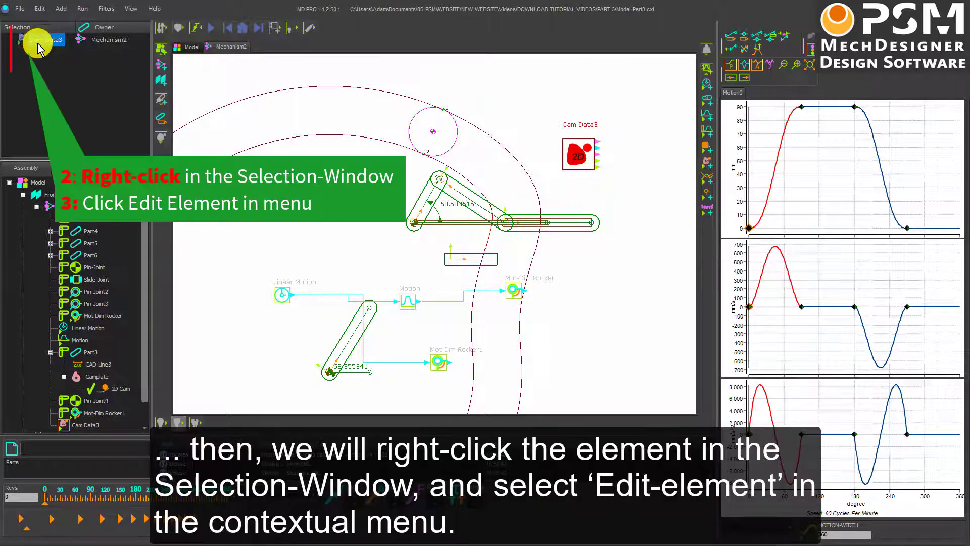
right_click(39, 47)
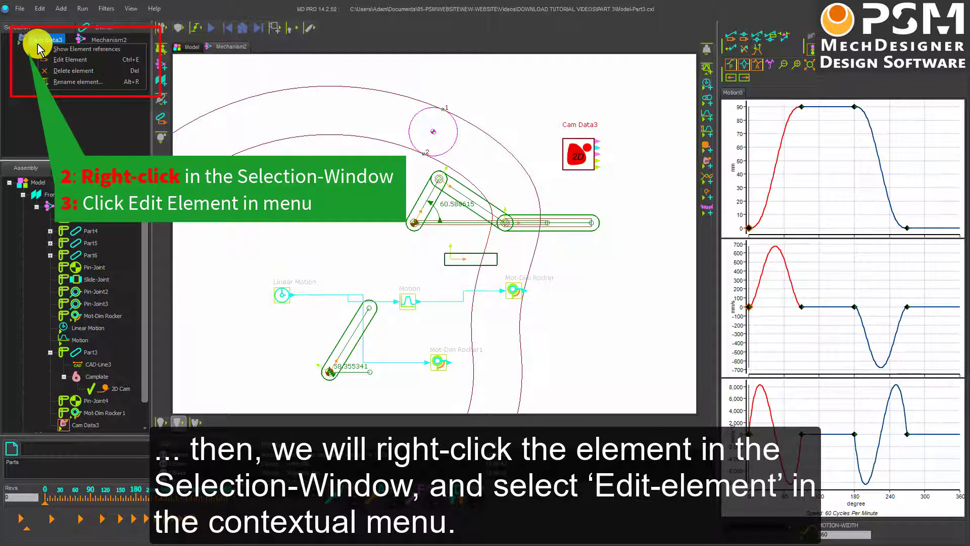
left_click(60, 67)
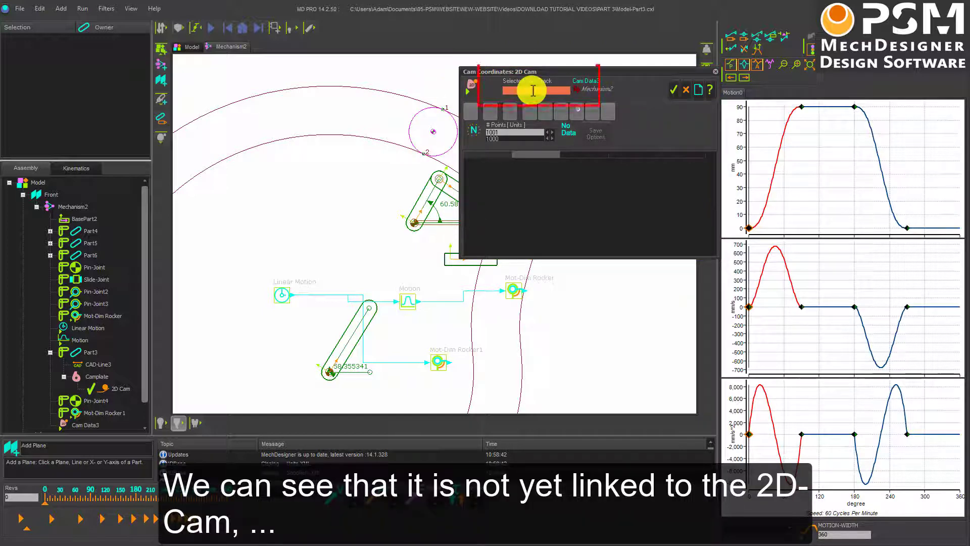
Set the 2D Cam as the cam track and generate 1001 X–Y cam coordinate points
left_click(404, 101)
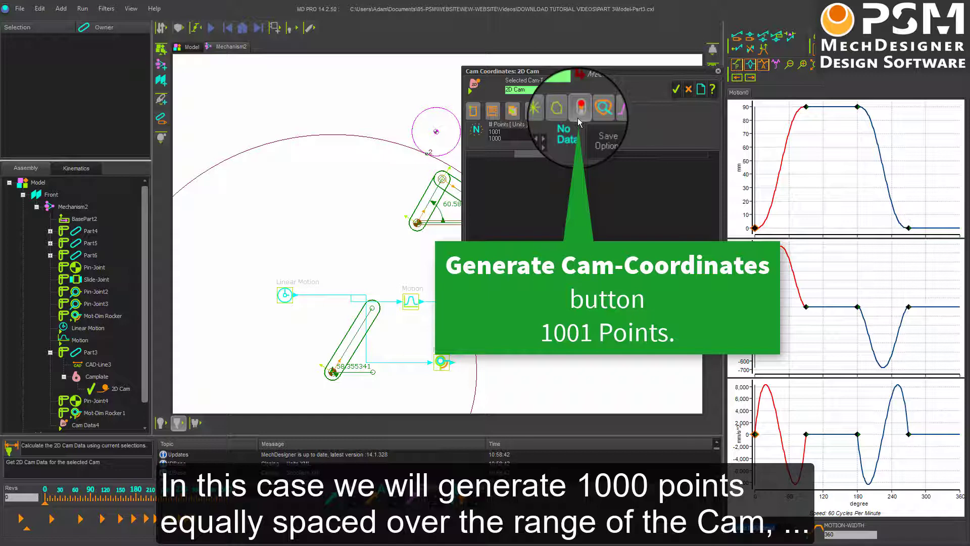
left_click(578, 119)
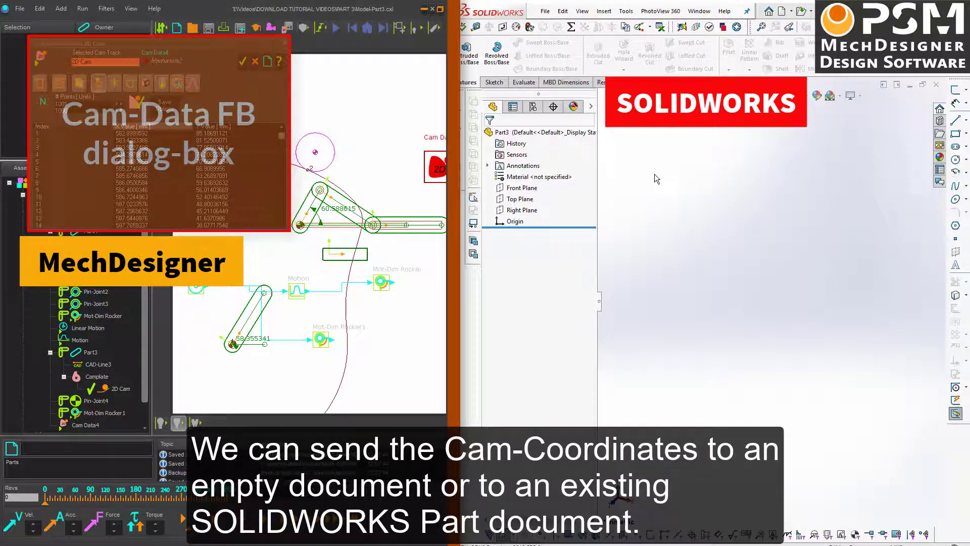
Open Cam-Blank.SLDPRT from the File > Open Recent list
left_click(545, 12)
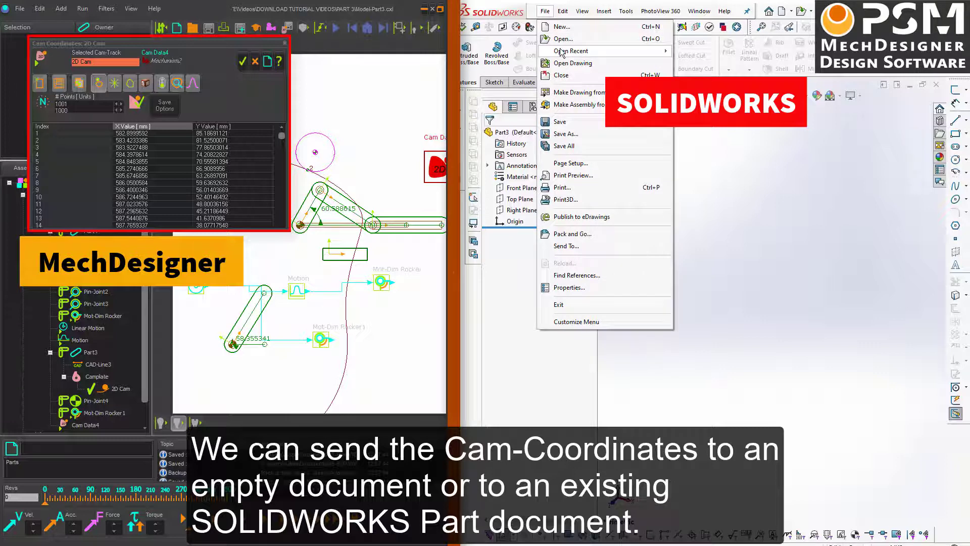
mouse_move(565, 51)
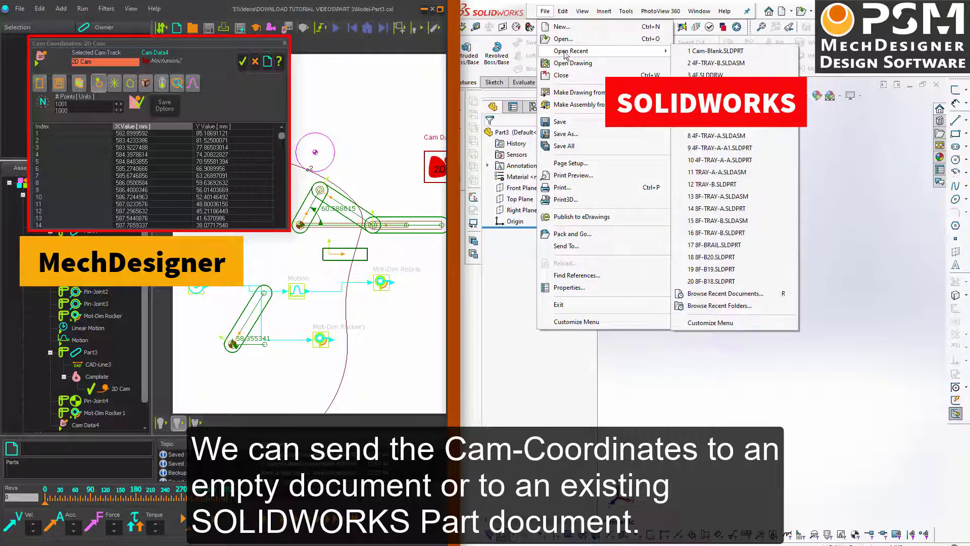
left_click(692, 52)
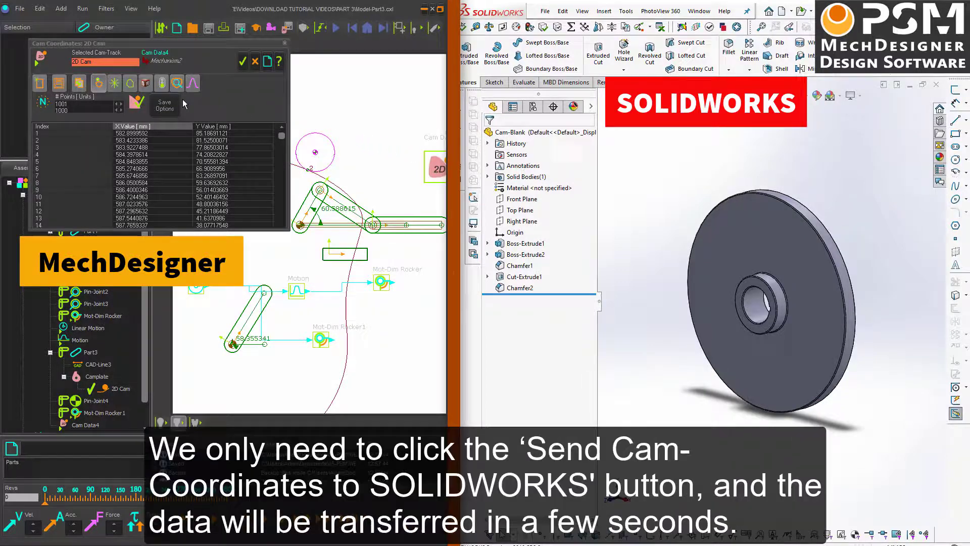
Send the 2D Cam coordinates to SOLIDWORKS and view the Cam-Blank from the Front
left_click(150, 90)
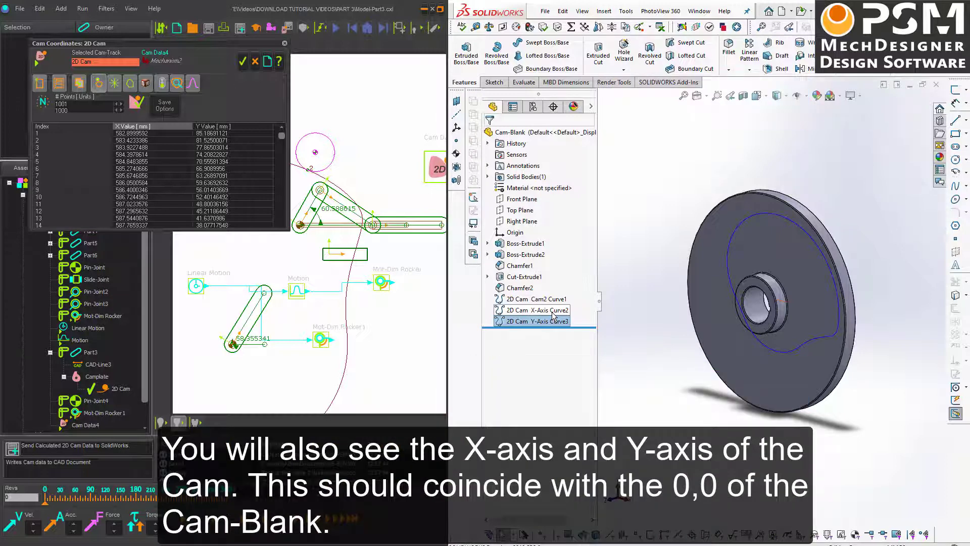
left_click(653, 298)
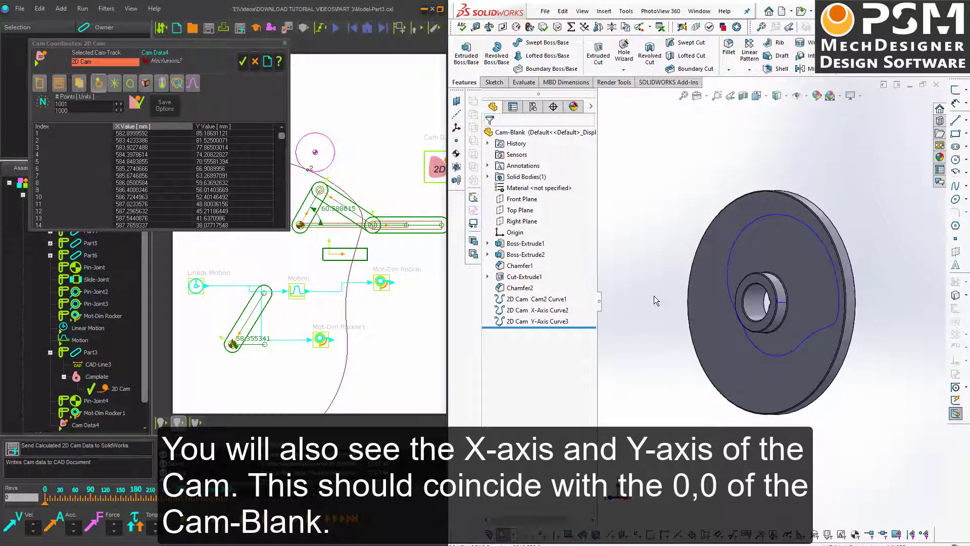
key("space")
left_click(647, 337)
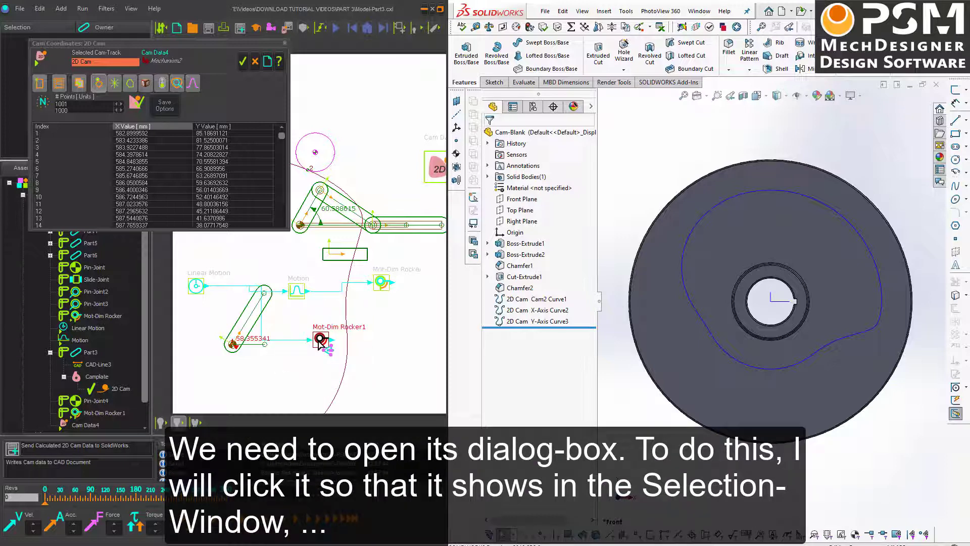
Change Mot-Dim Rocker1's Base-Value from 58.355341 to 0 and confirm
left_click(319, 339)
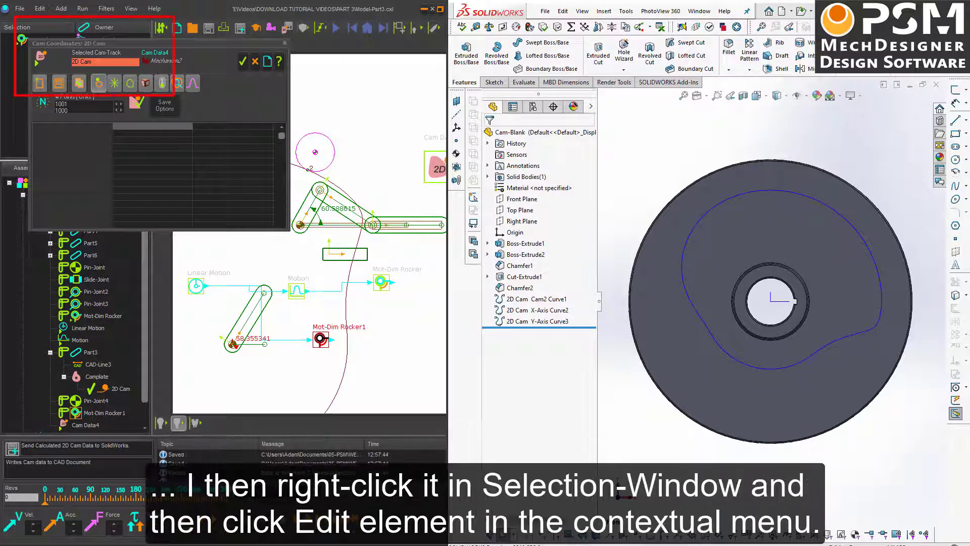
left_click_drag(200, 44, 195, 82)
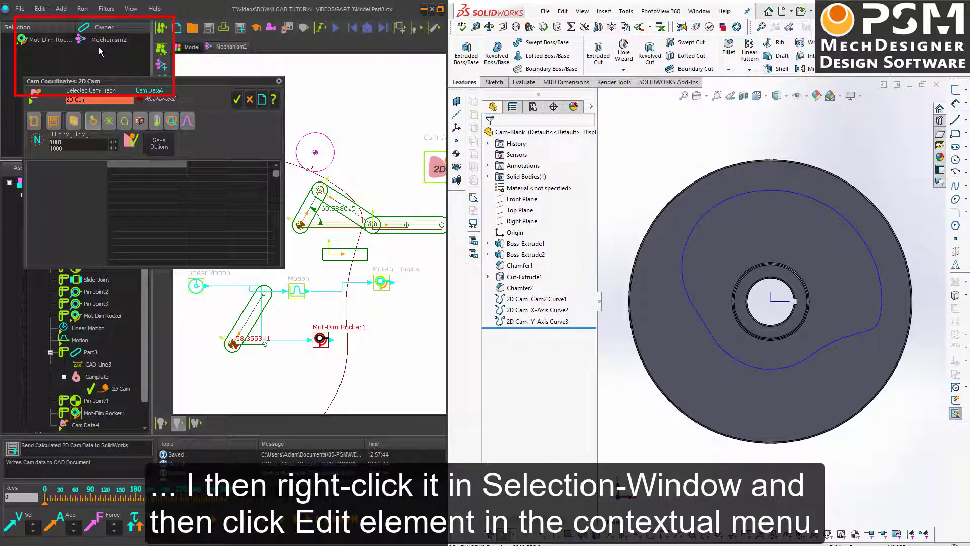
left_click(62, 43)
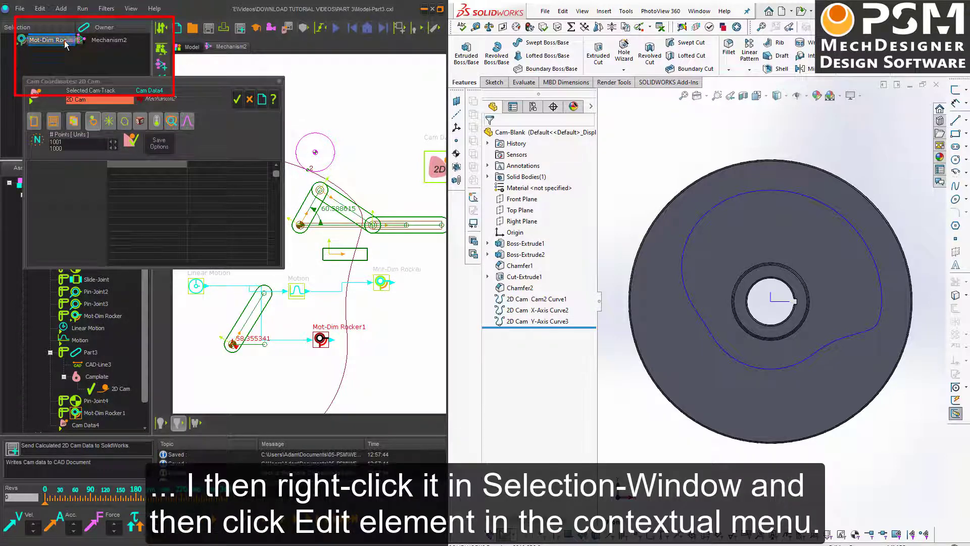
right_click(65, 45)
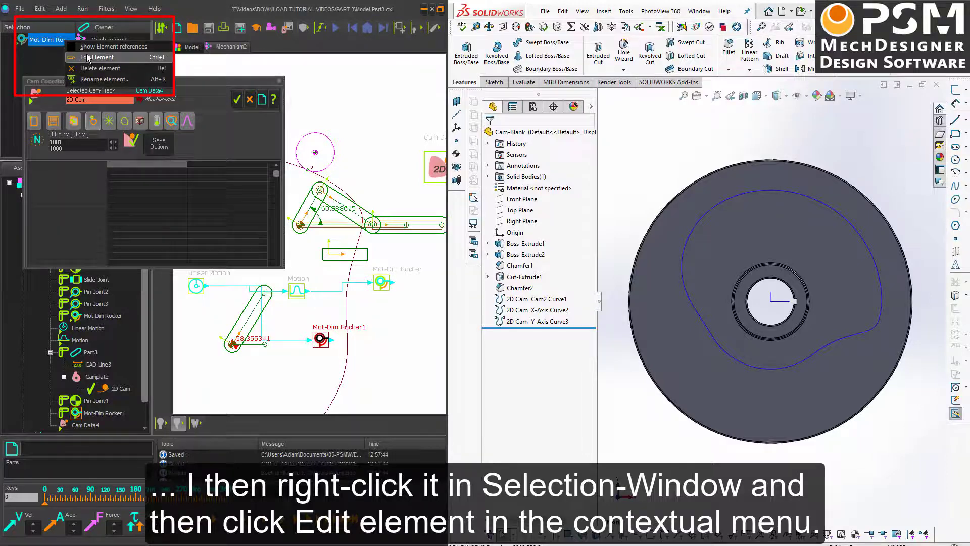
left_click(113, 67)
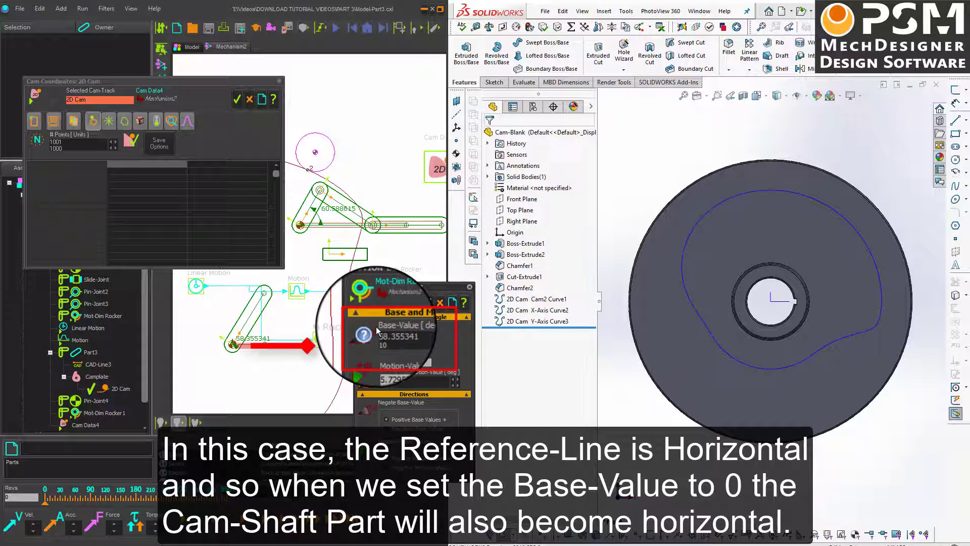
left_click(410, 334)
right_click(411, 334)
left_click(424, 341)
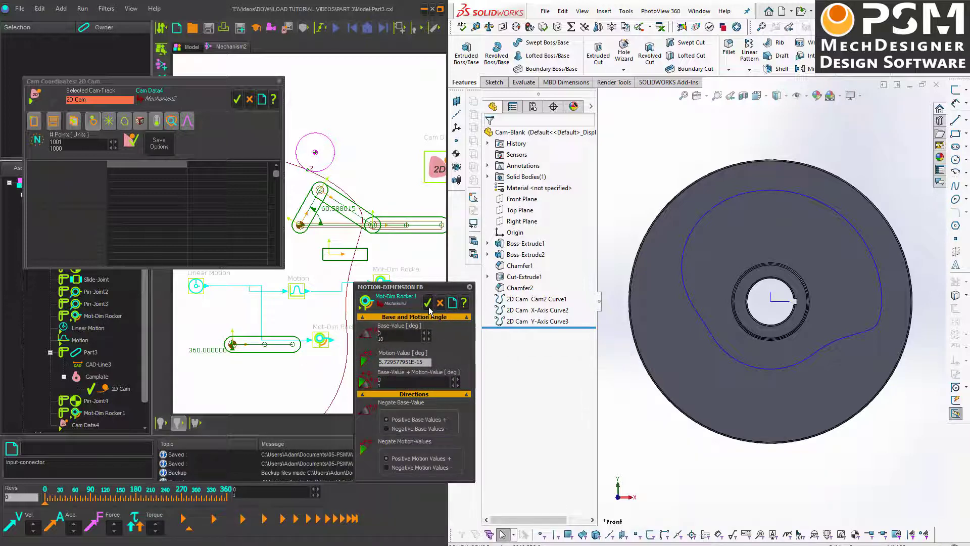
left_click(428, 305)
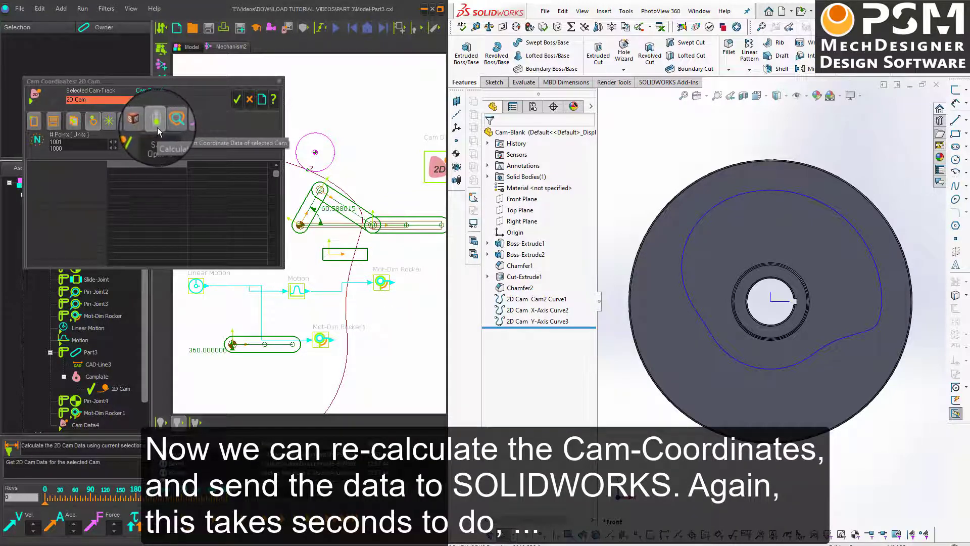
Recalculate the cam coordinates, then delete Cam2 Curve1, X-Axis Curve2 and Y-Axis Curve3
left_click(158, 130)
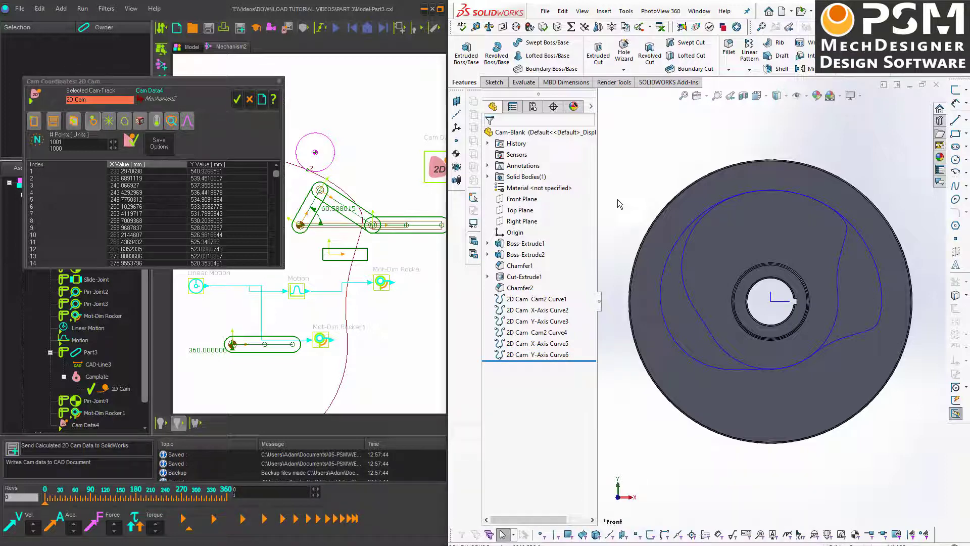
left_click(546, 299)
left_click(543, 322, "shift")
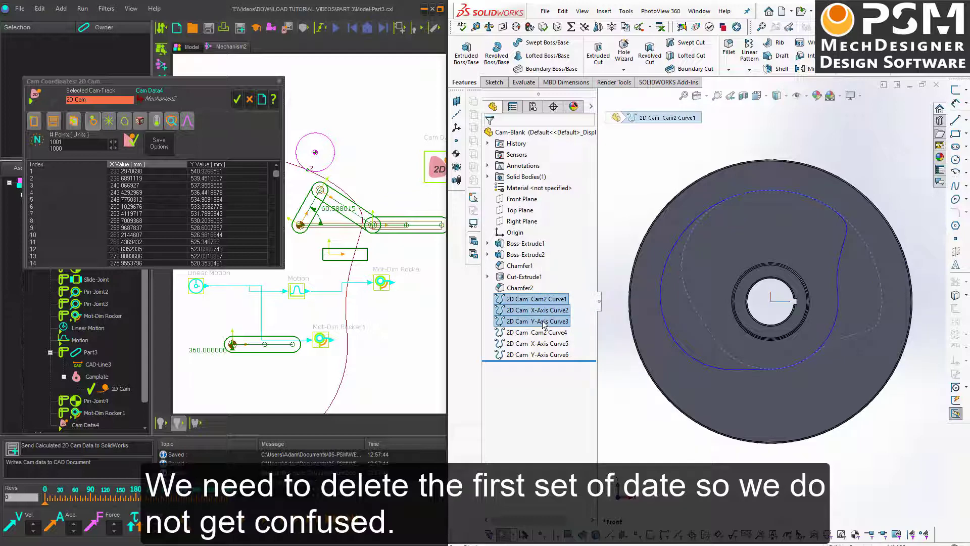
key("Delete")
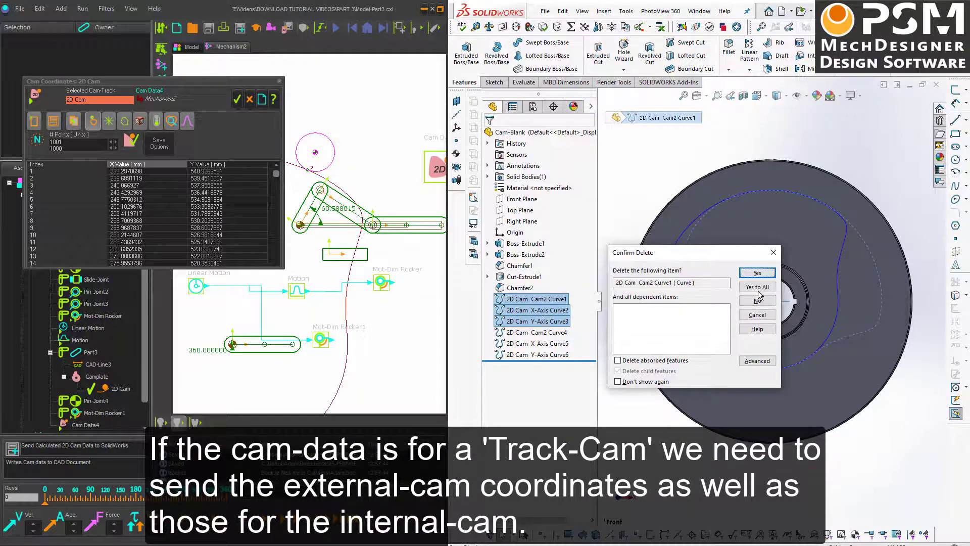
left_click(758, 274)
left_click(758, 274)
left_click(758, 273)
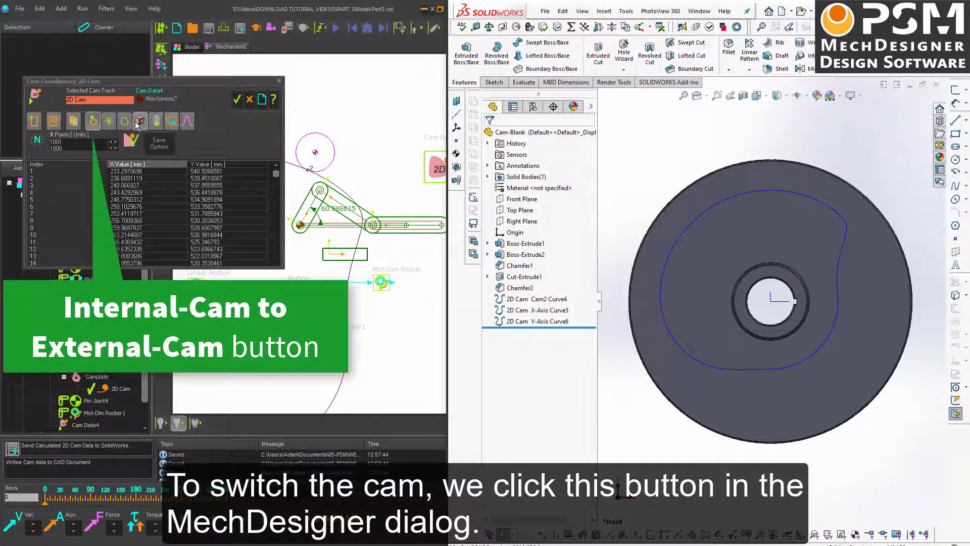
Switch to External-Cam, recalculate, send the coordinates to SOLIDWORKS, and close the dialog
left_click(96, 125)
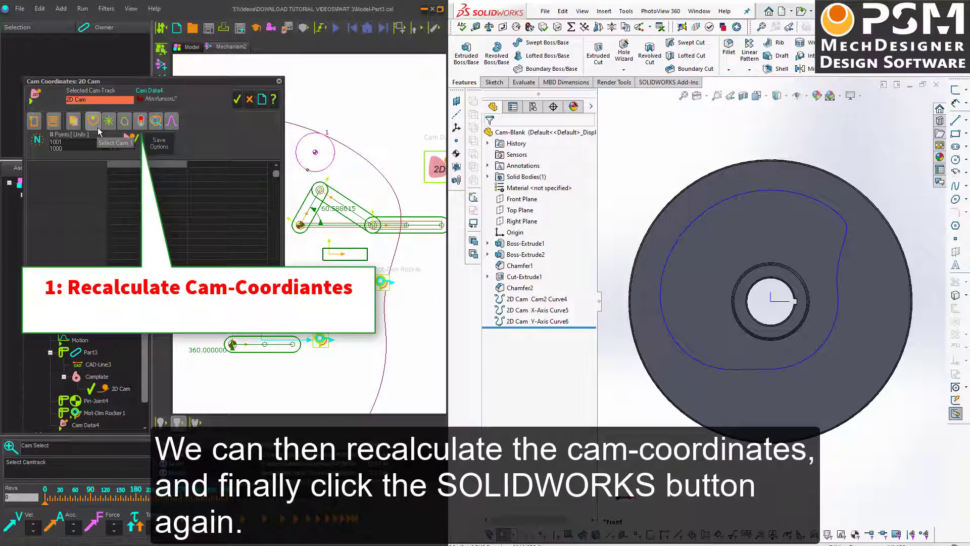
left_click(135, 126)
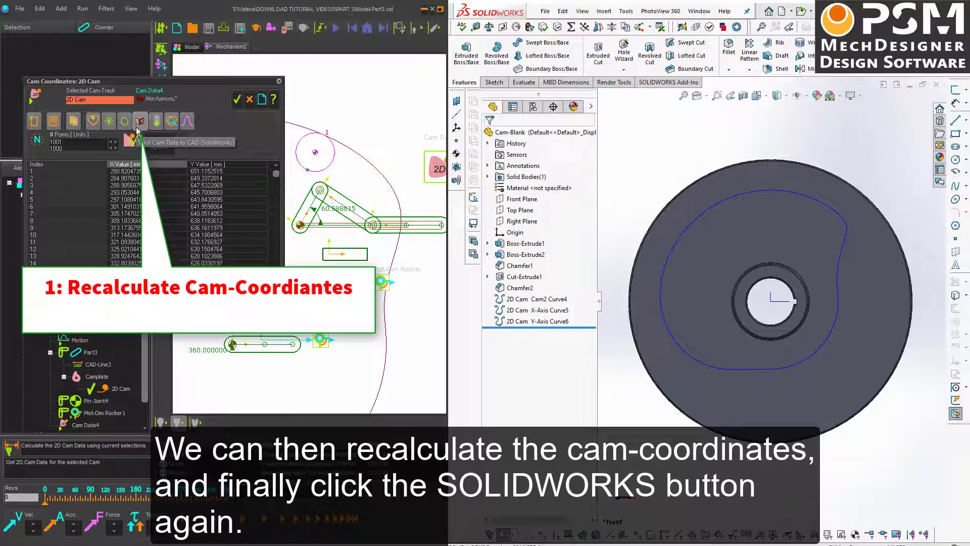
left_click(137, 128)
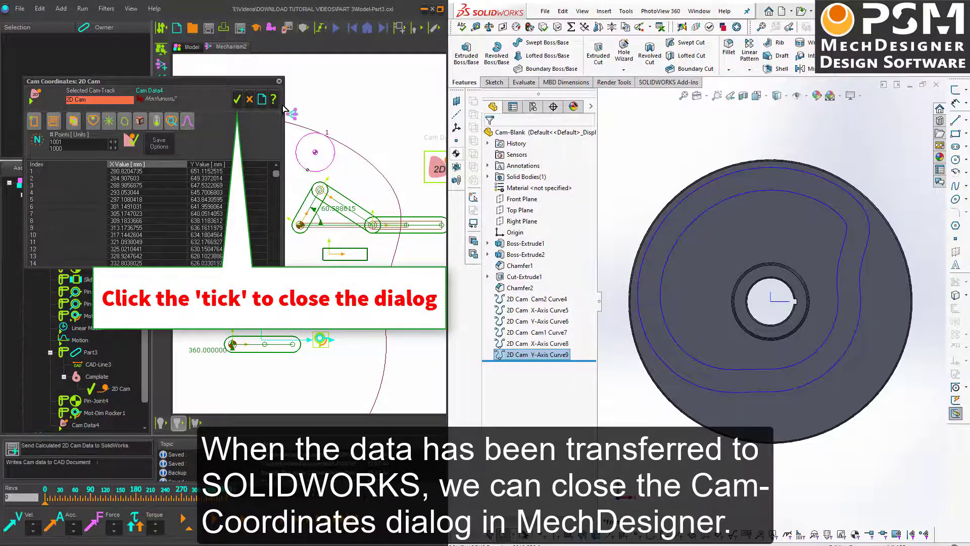
left_click(236, 104)
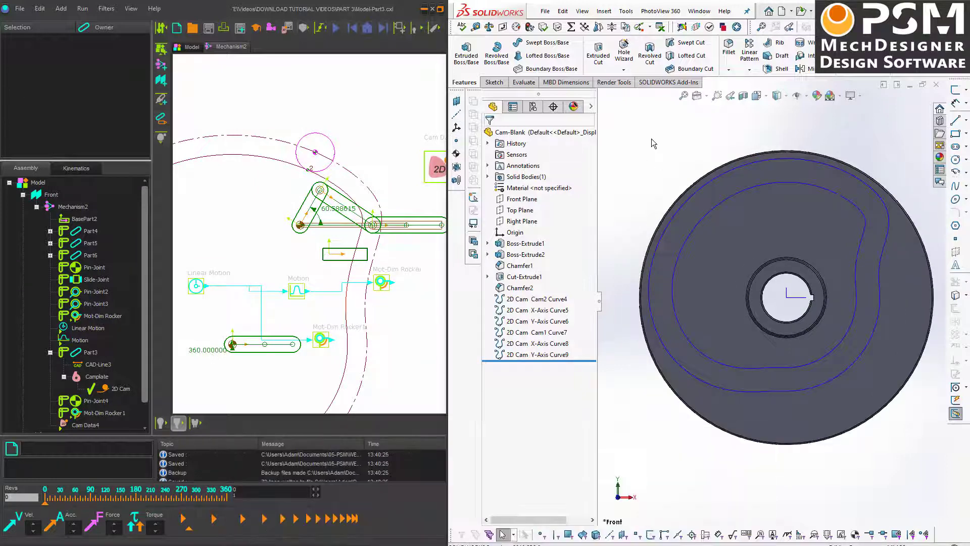
Start a sketch on the front face and convert Cam2 Curve4 and Cam1 Curve7 into it
left_click(727, 209)
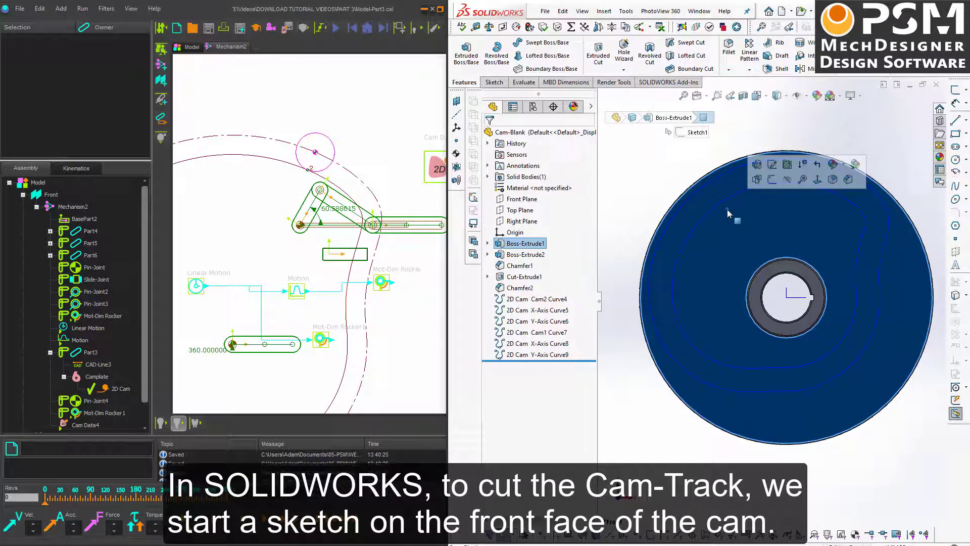
left_click(770, 181)
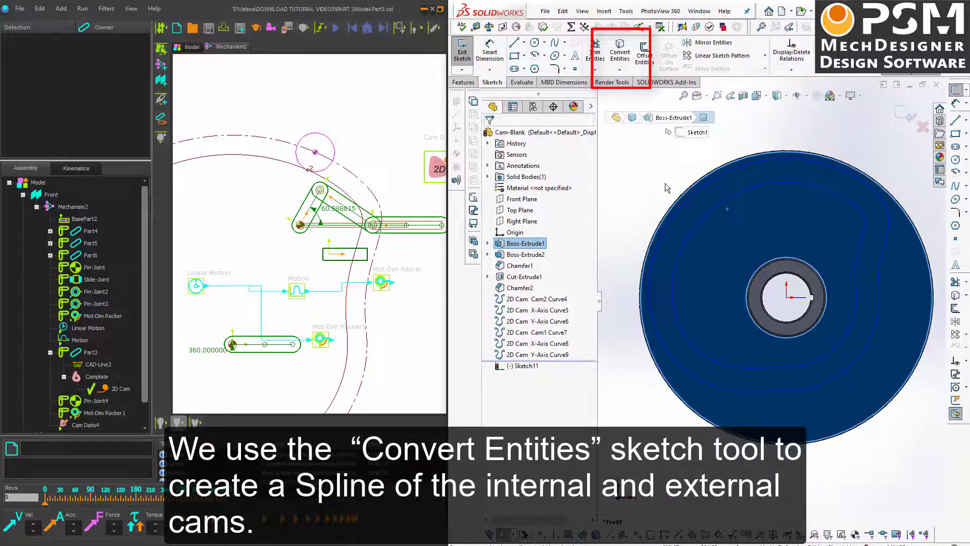
left_click(557, 298)
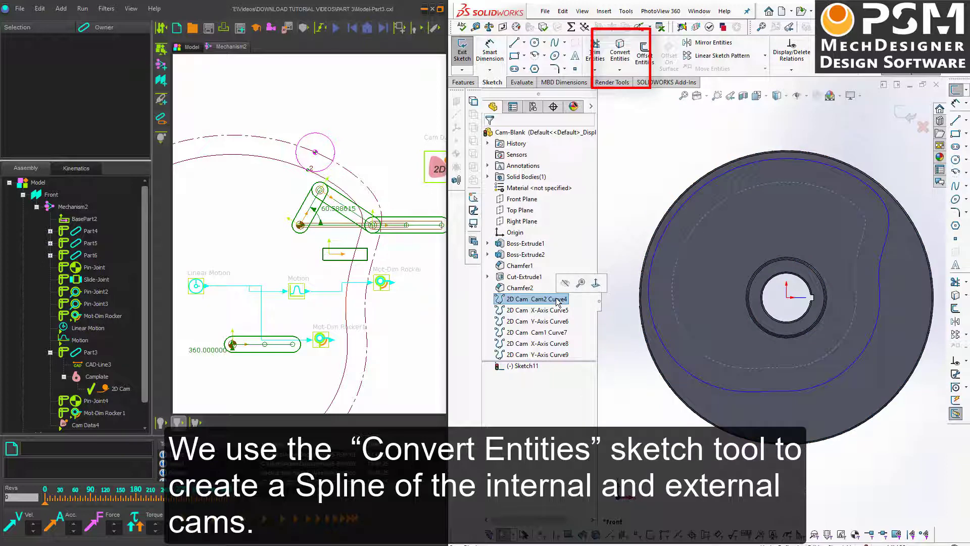
left_click(620, 46)
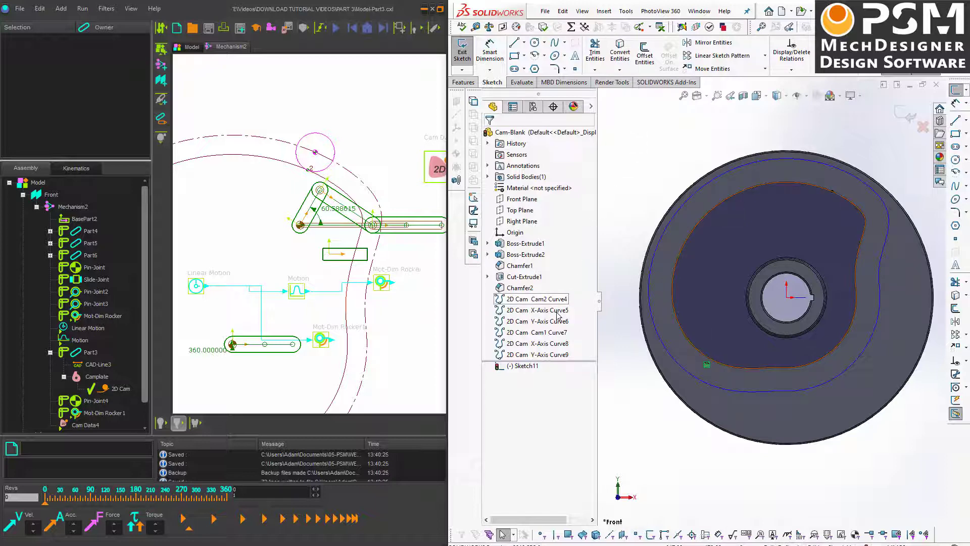
left_click(553, 336)
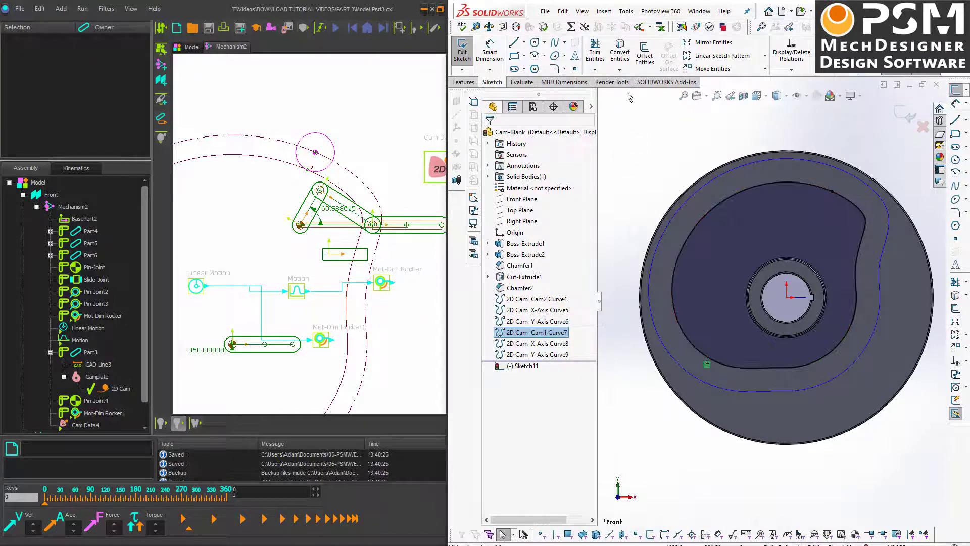
left_click(624, 52)
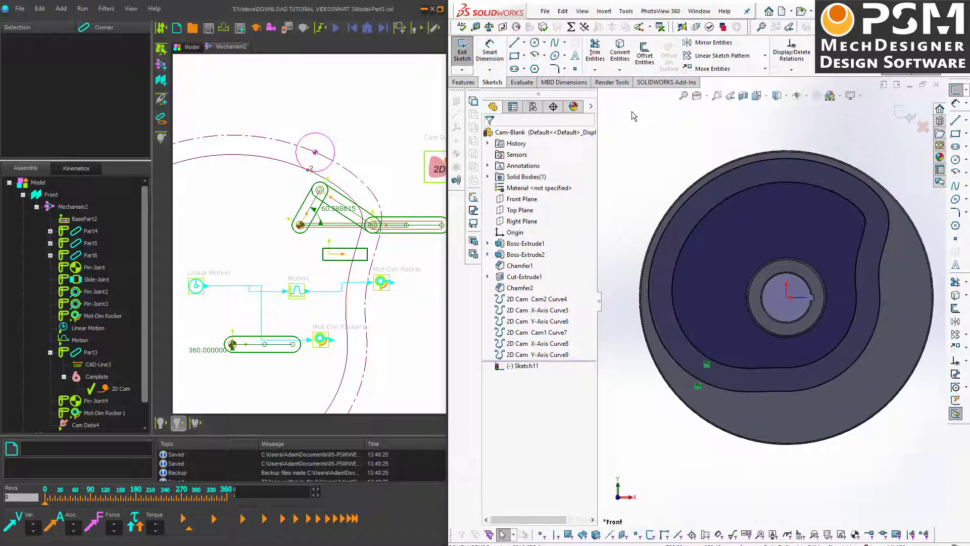
left_click(473, 84)
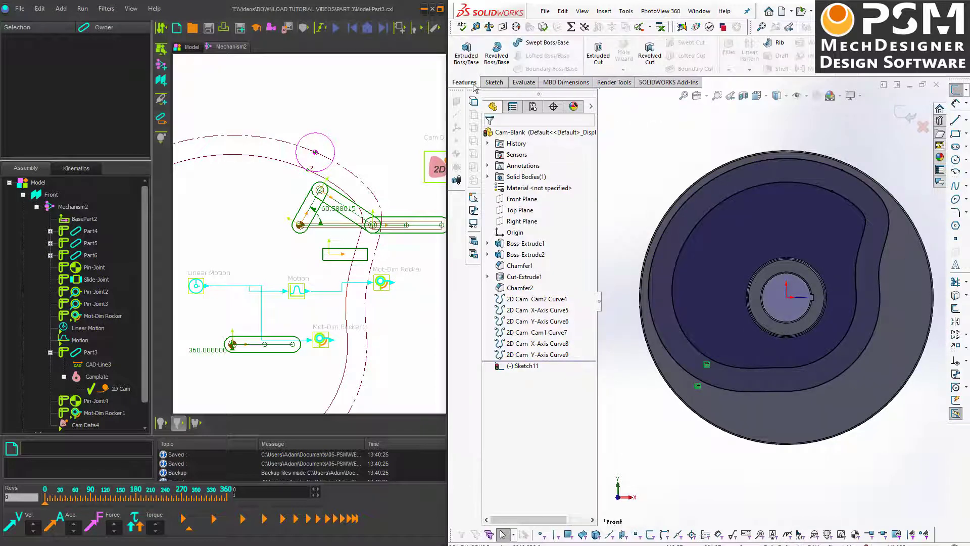
Extruded-cut the cam track sketch as a Blind groove 75 mm deep
left_click(595, 71)
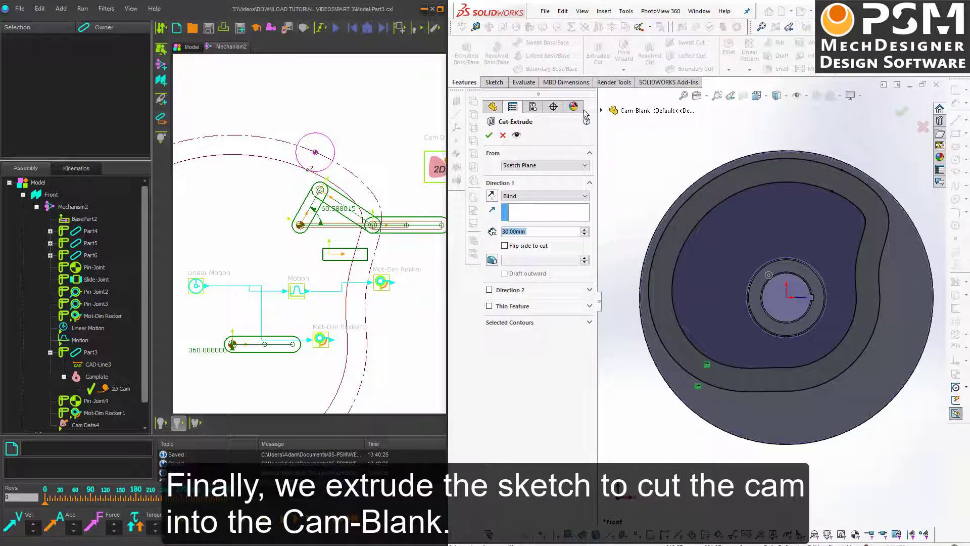
left_click(546, 233)
left_click_drag(545, 233, 489, 230)
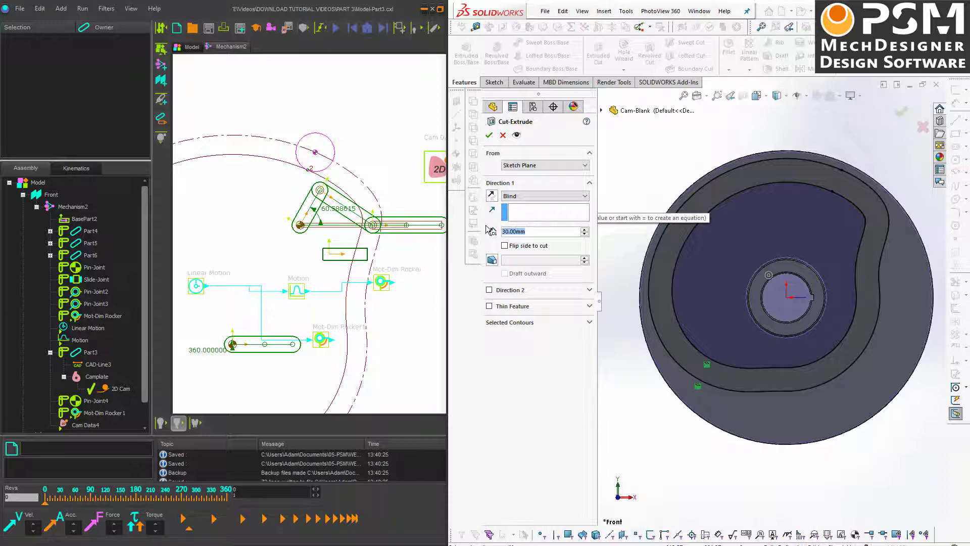
type("75")
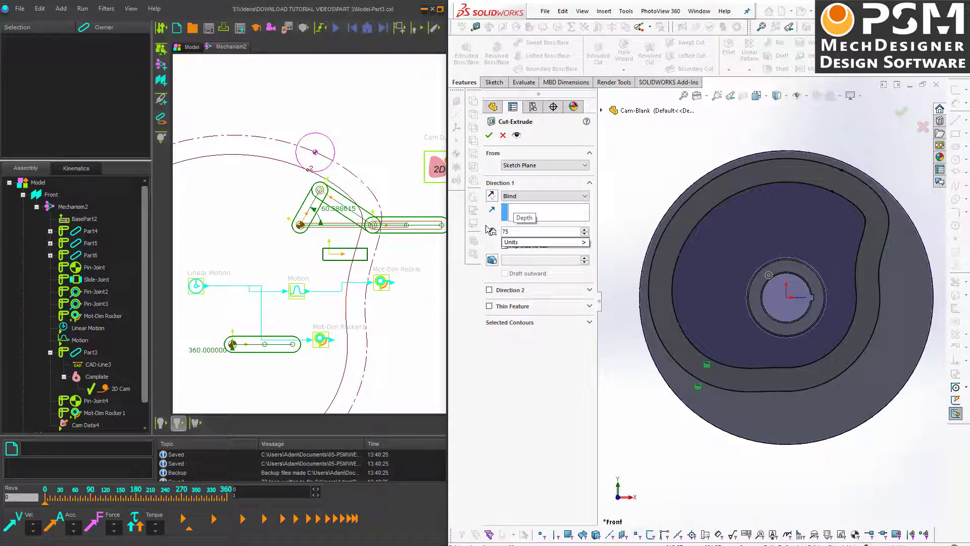
key("Return")
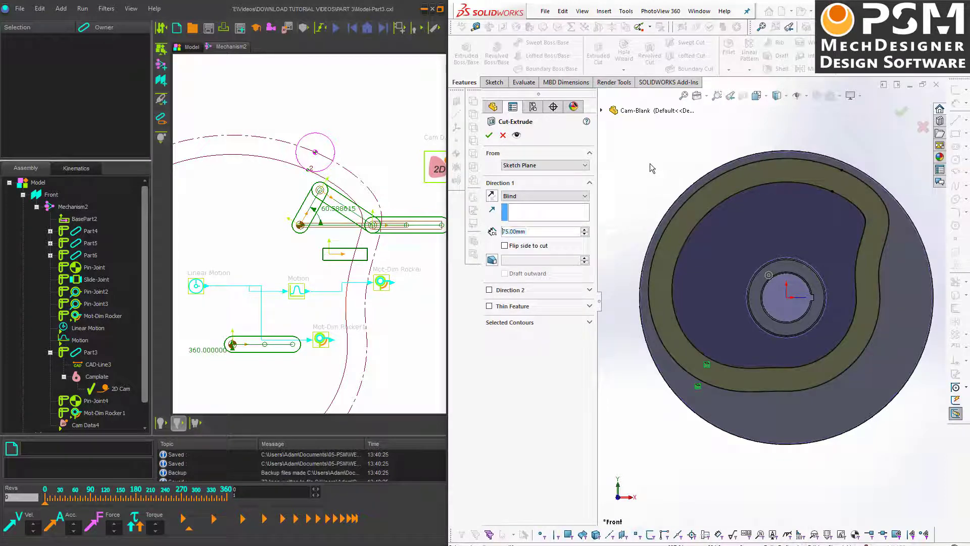
key("Left")
key("Left")
key("Left")
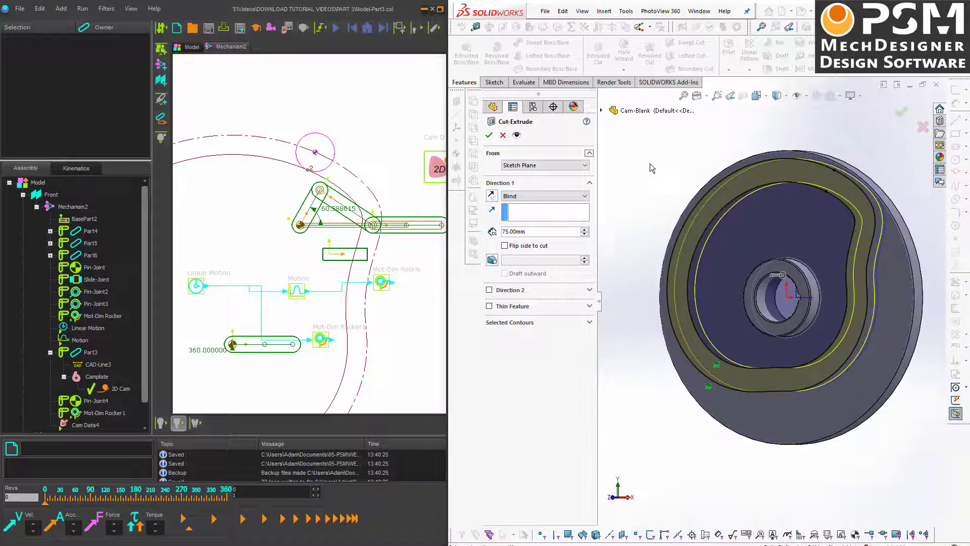
left_click(489, 135)
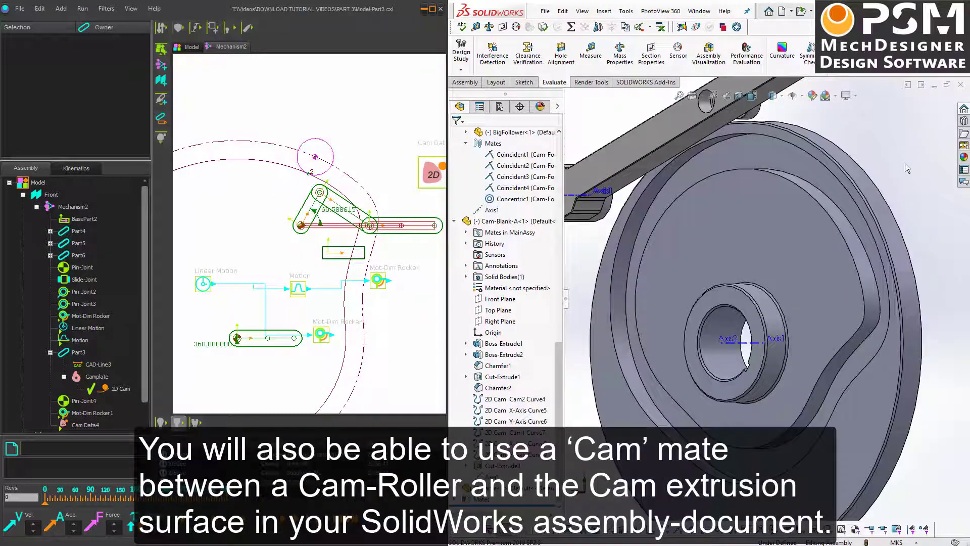
Select the BigFollower roller and the Cam-Blank-A groove face together for a cam mate
left_click(749, 112)
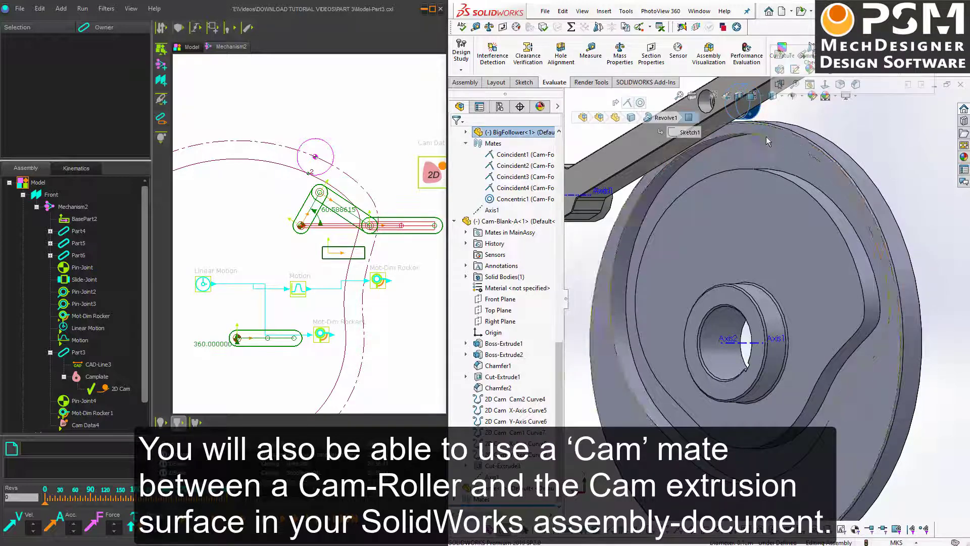
left_click(786, 180, "ctrl")
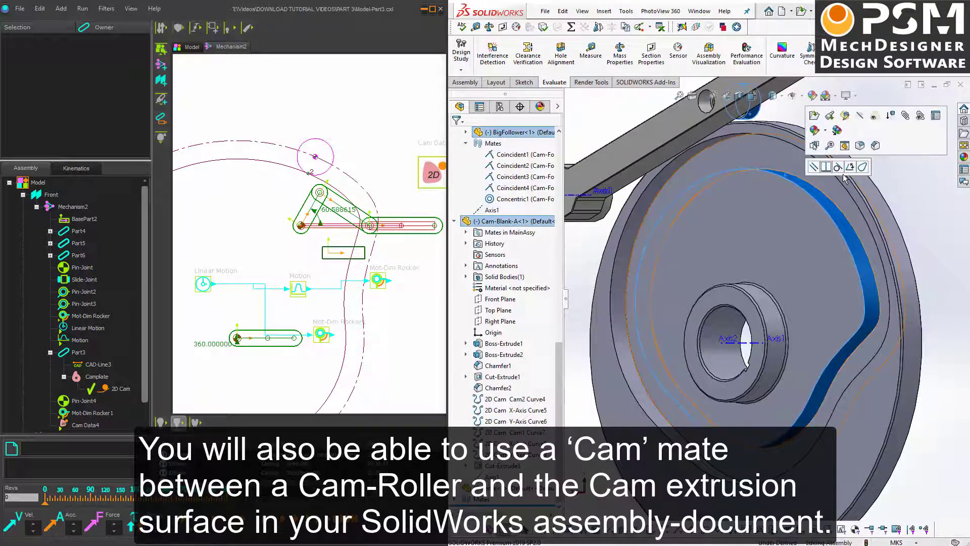